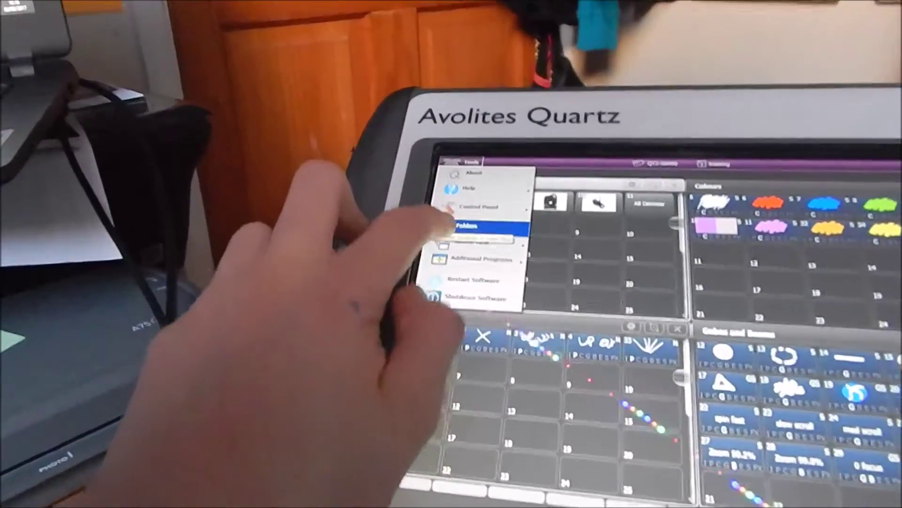
Open Windows Explorer from the desk and open the Removable Disk (F:) USB drive
click(452, 242)
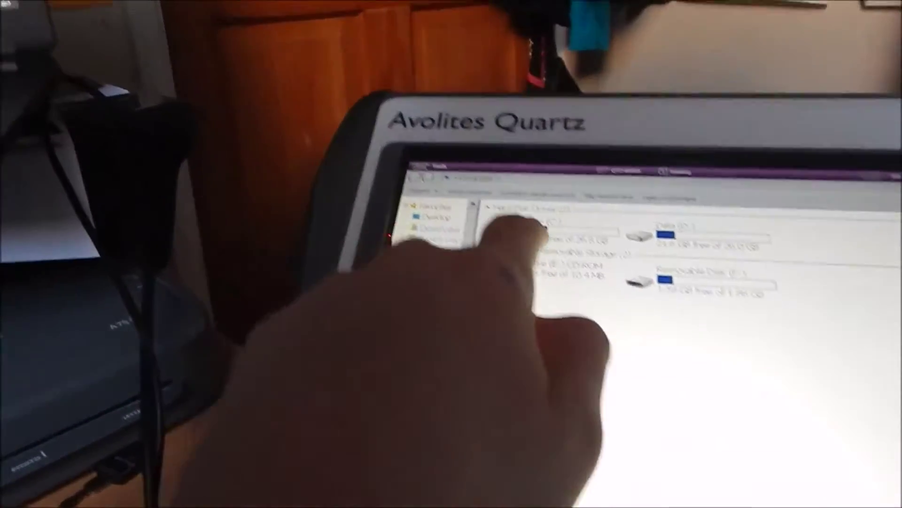
double_click(677, 279)
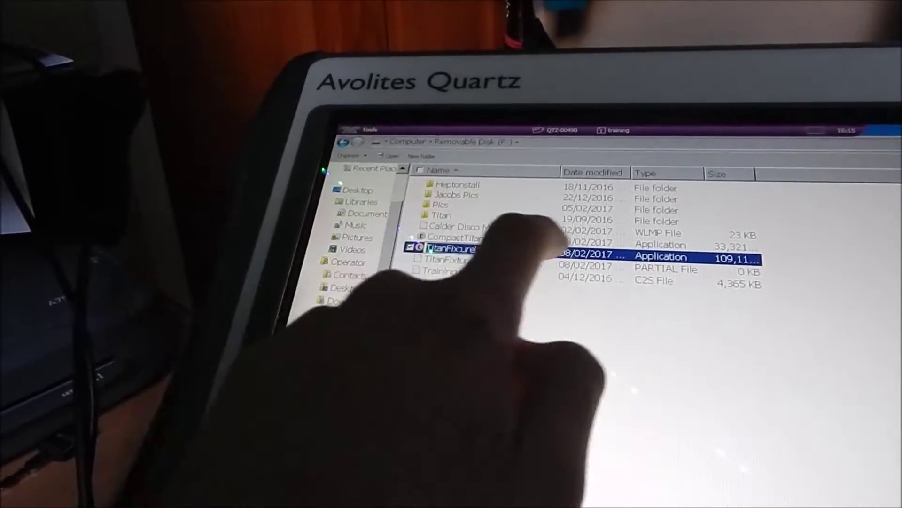
Launch TitanFixtureLibrary.exe from the USB drive to start the Titan Fixture Library setup
double_click(506, 254)
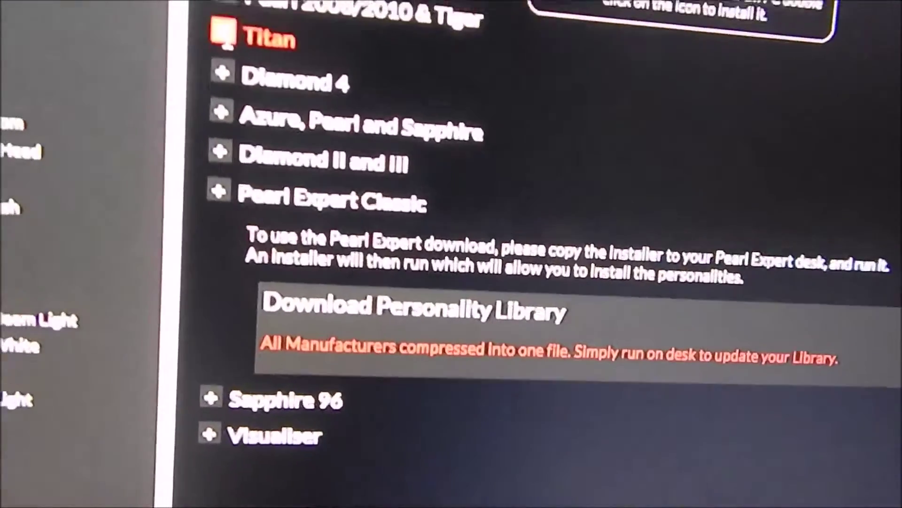
Expand the Titan heading on the Avolites Personalities download page
click(256, 44)
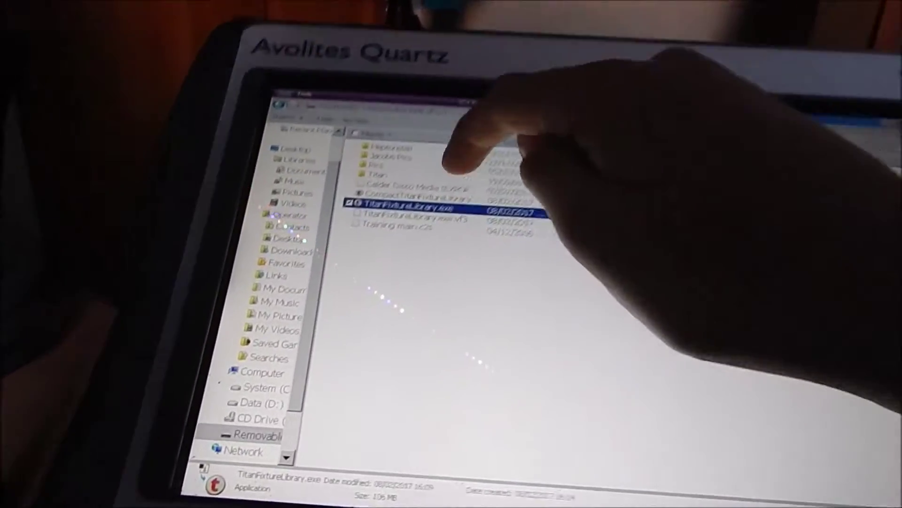
Select CompactTitanFixtureLibrary.exe and start installing the Compact Titan fixture library
click(357, 210)
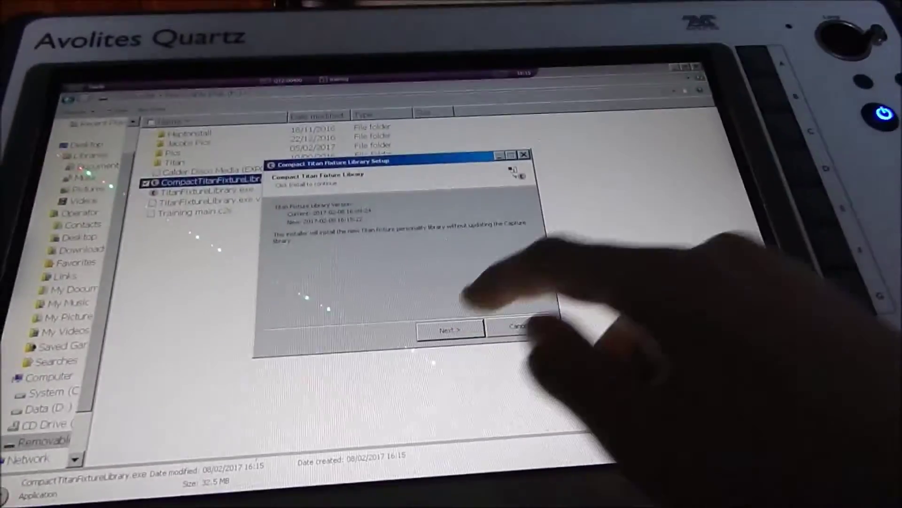
click(458, 308)
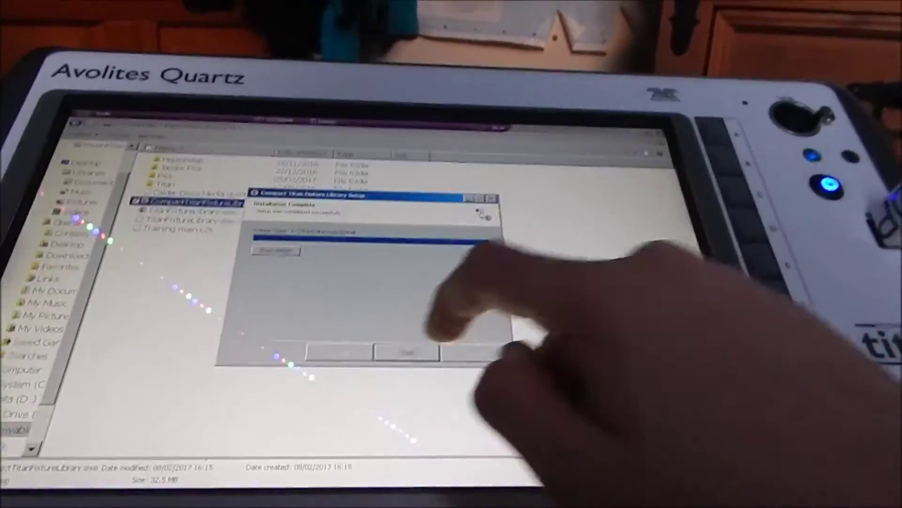
Dismiss the Compact Titan Installation Complete dialog
click(330, 346)
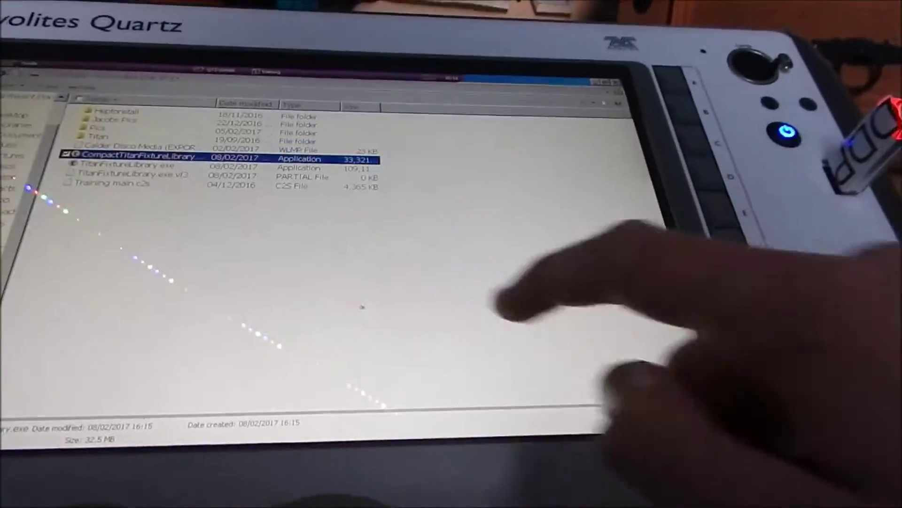